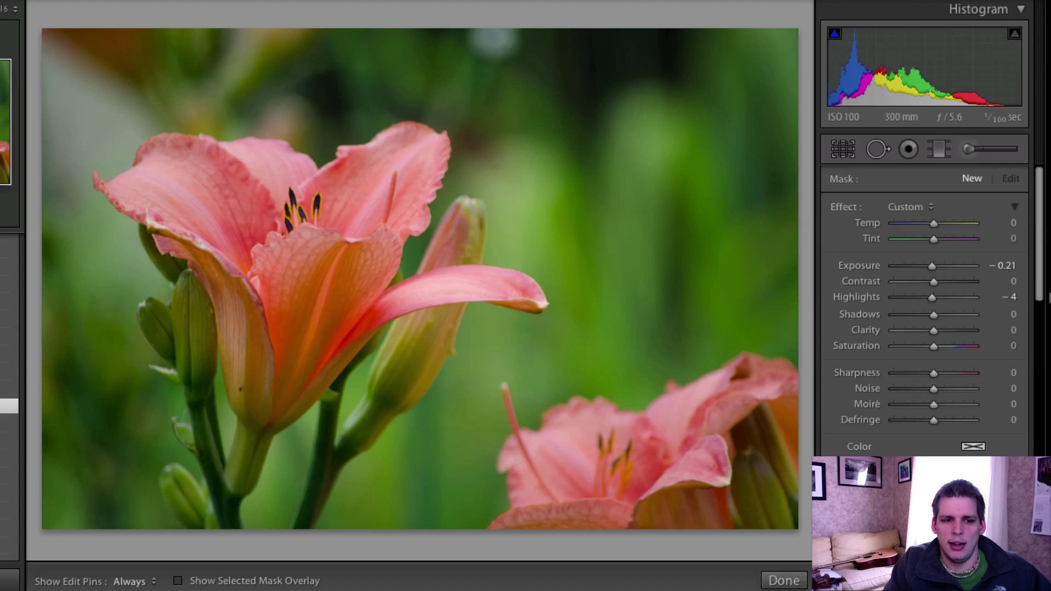
Step: Switch to the square-cropped lily copy and restore the history state with the corner flower cloned out
{"action": "key", "text": "Left"}
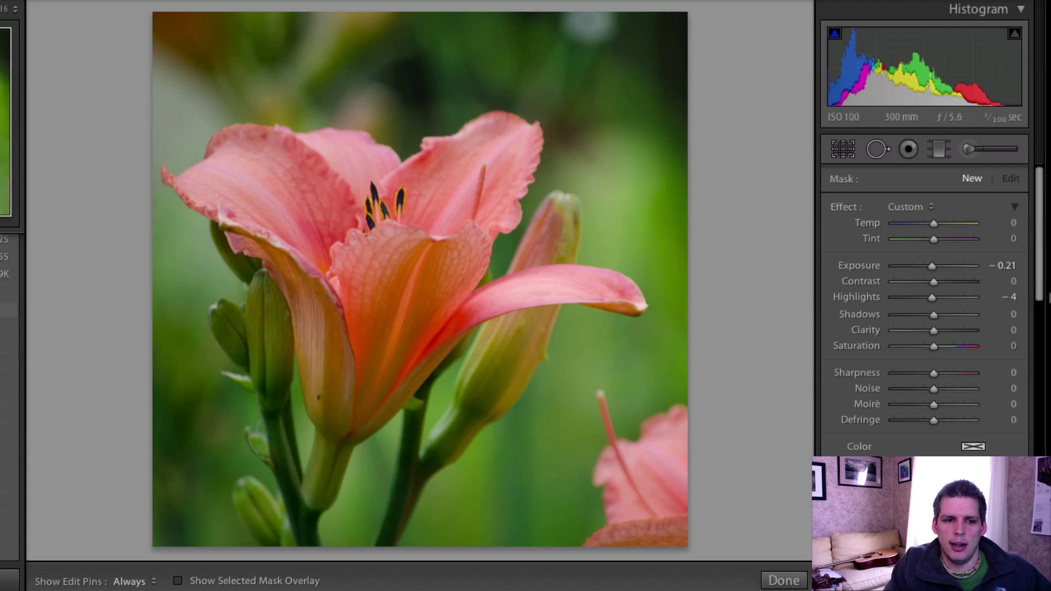
{"action": "left_click", "coordinate": [10, 309]}
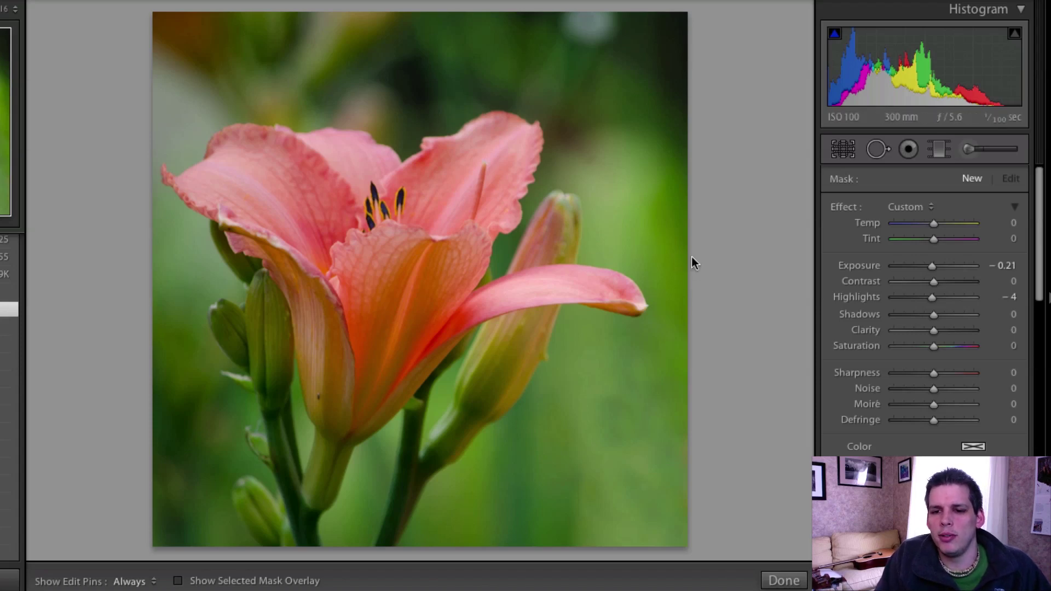
Step: Place a size-75 spot-removal patch on the blemish near the lower petal's base
{"action": "left_click", "coordinate": [877, 149]}
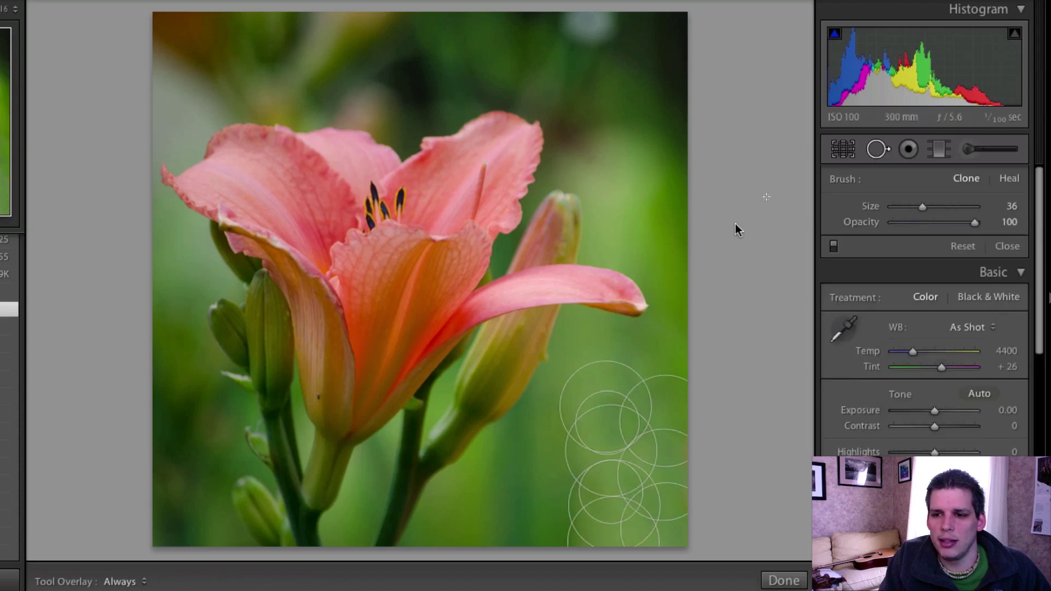
{"action": "scroll", "coordinate": [327, 404], "scroll_direction": "up", "scroll_amount": 4}
{"action": "scroll", "coordinate": [324, 399], "scroll_direction": "down", "scroll_amount": 1}
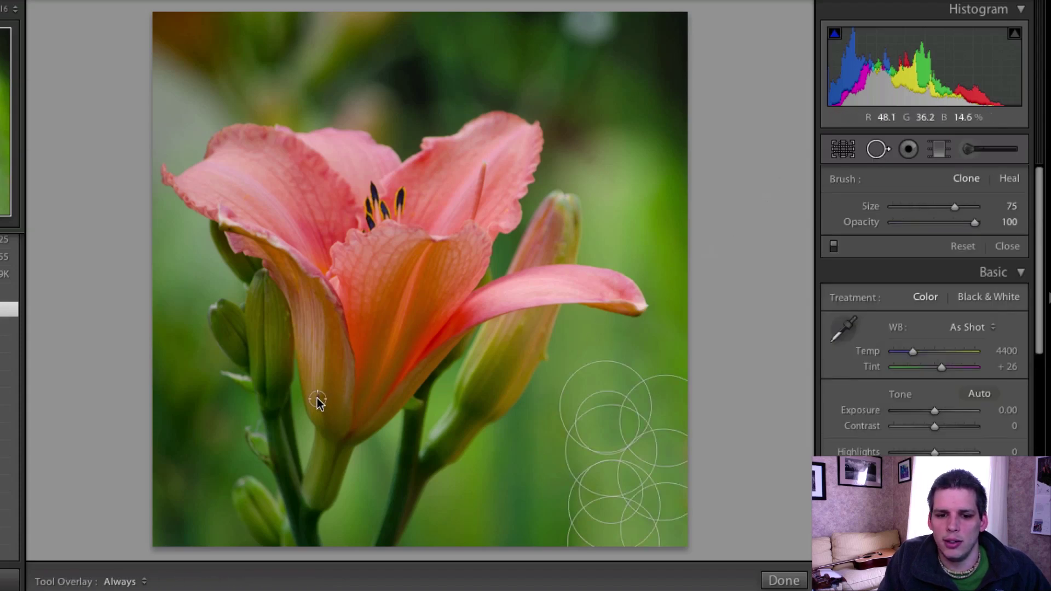
{"action": "left_click", "coordinate": [319, 399]}
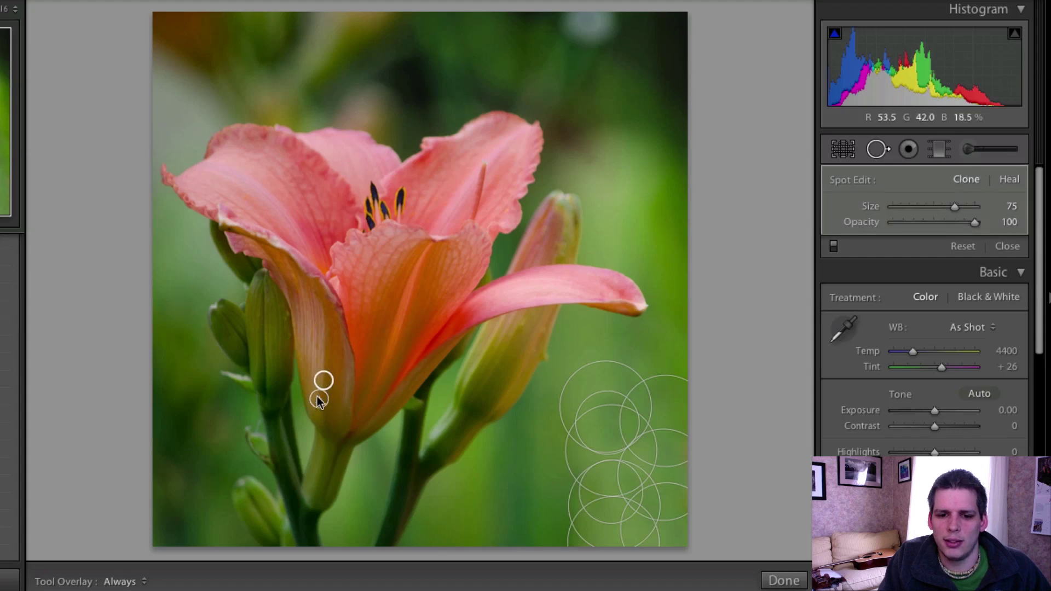
{"action": "left_click", "coordinate": [878, 149]}
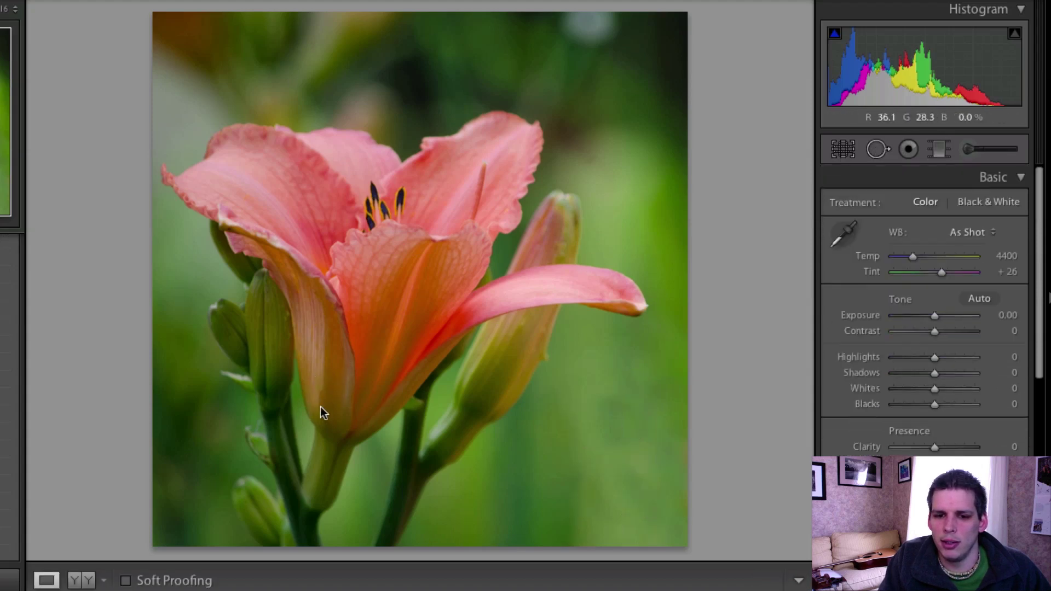
Step: Reselect the petal-base spot and change it from Clone to Heal
{"action": "left_click", "coordinate": [878, 149]}
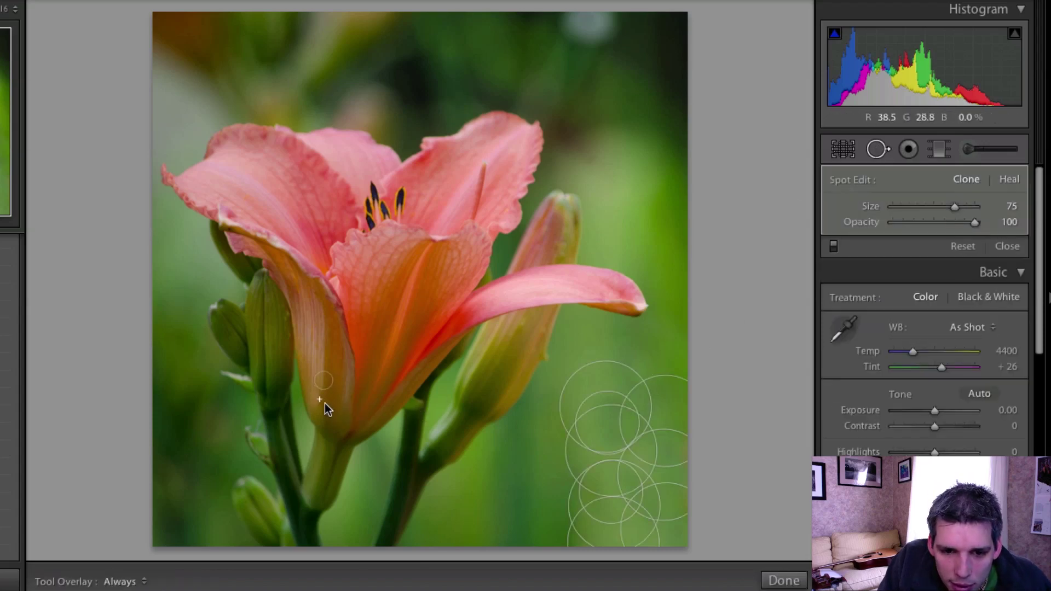
{"action": "left_click", "coordinate": [321, 400]}
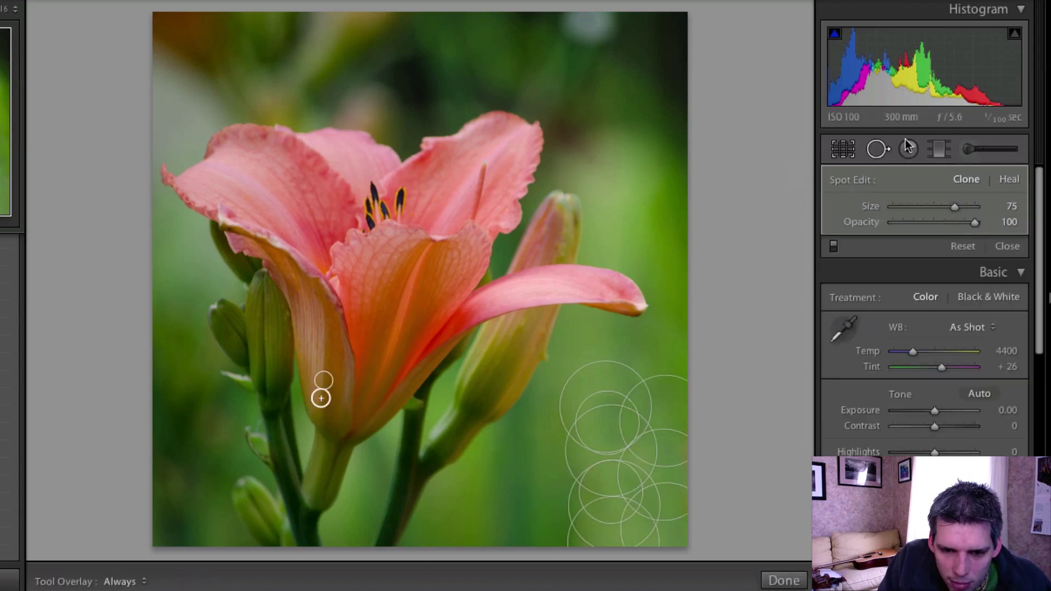
{"action": "left_click", "coordinate": [1012, 180]}
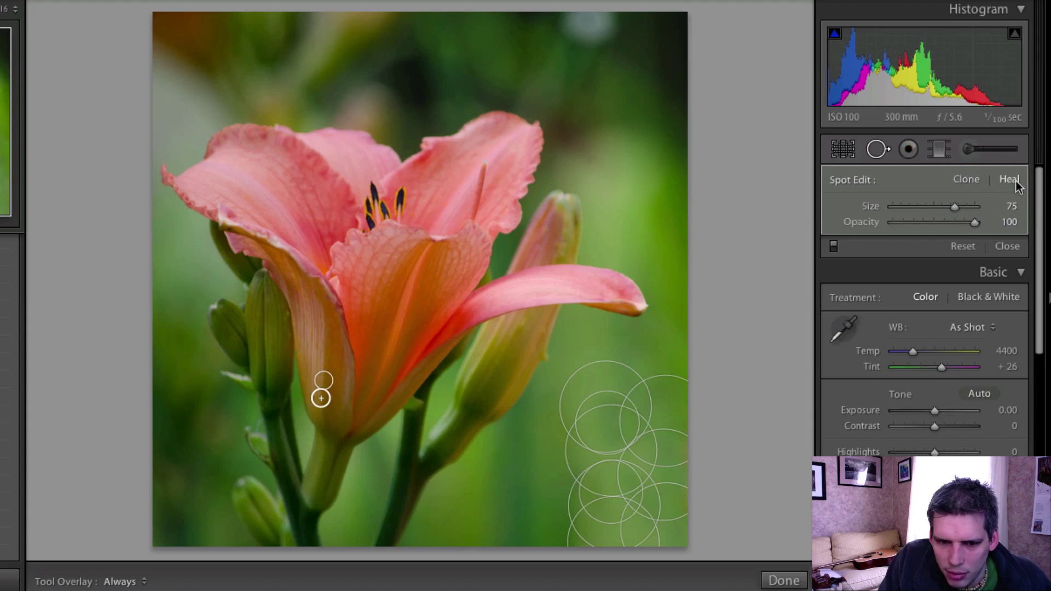
{"action": "left_click", "coordinate": [880, 152]}
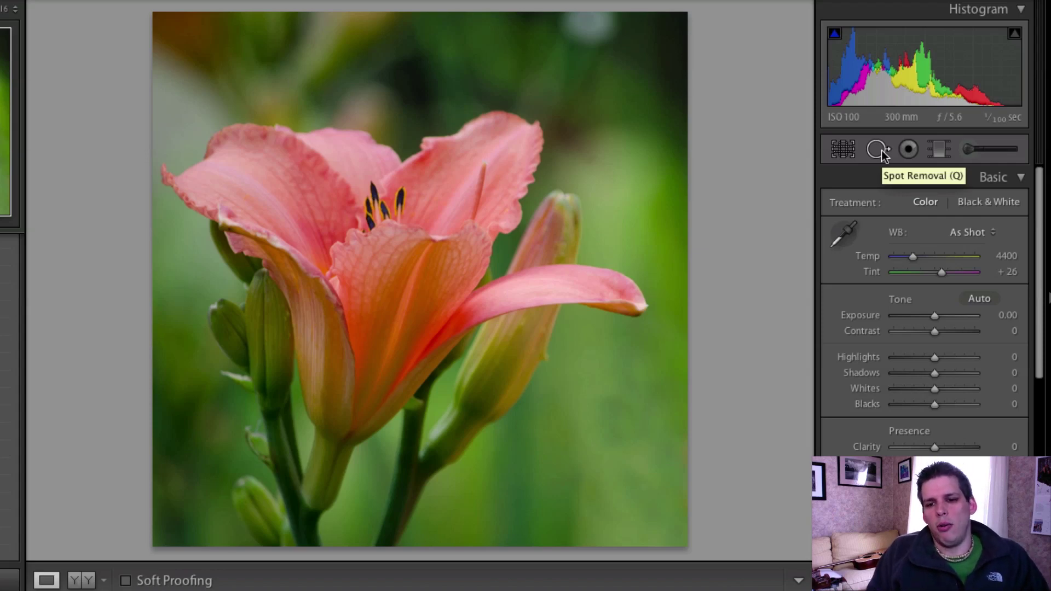
Step: Set Exposure -0.20, Contrast +24, Highlights -23 and Shadows +13, with Whites reset to 0
{"action": "left_click_drag", "start_coordinate": [934, 316], "coordinate": [932, 316]}
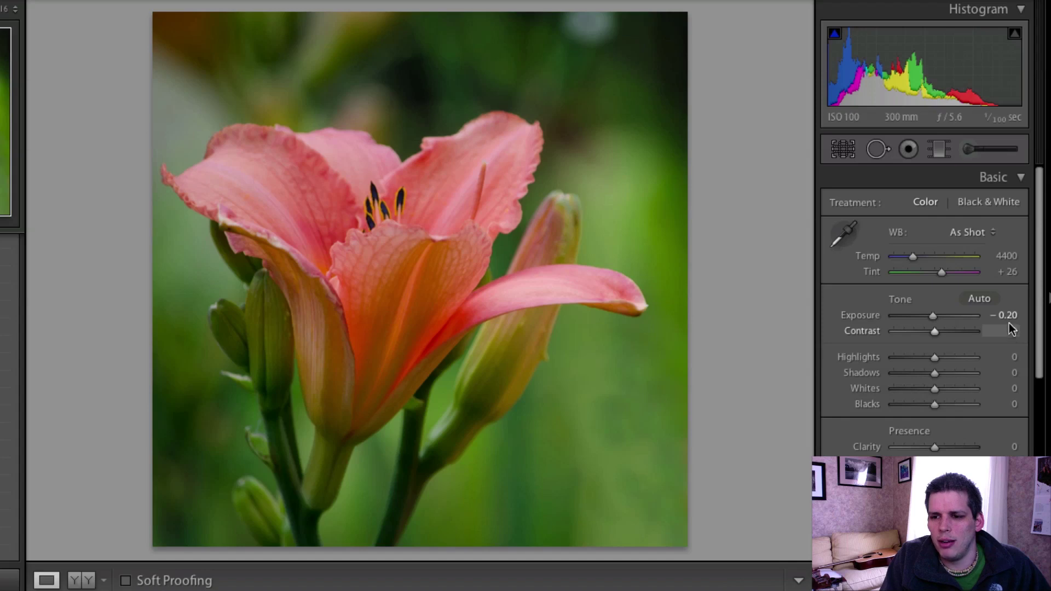
{"action": "left_click_drag", "start_coordinate": [938, 333], "coordinate": [948, 331]}
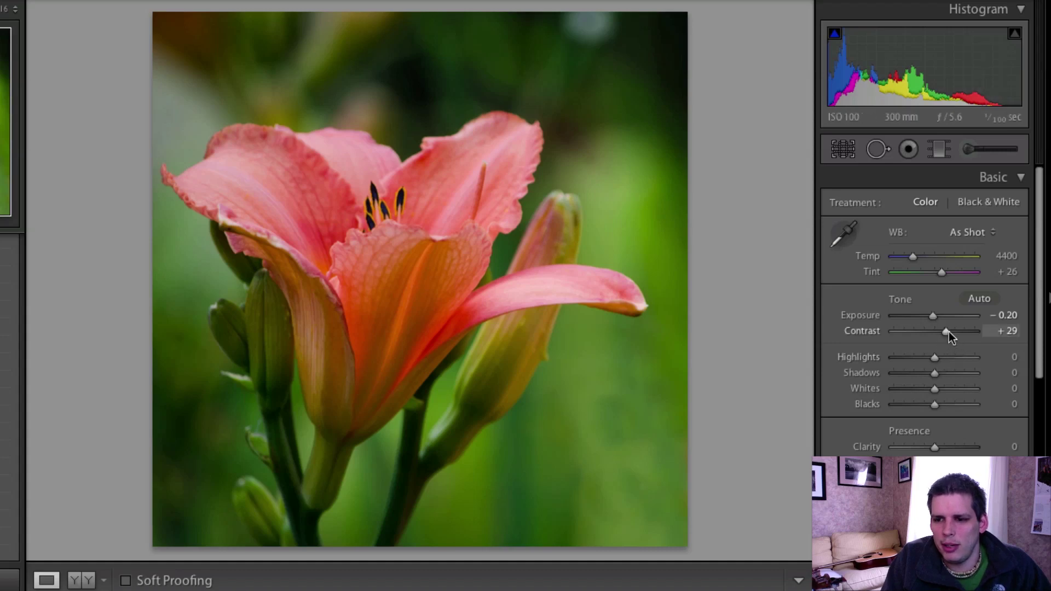
{"action": "mouse_move", "coordinate": [947, 331]}
{"action": "left_mouse_down"}
{"action": "mouse_move", "coordinate": [1002, 333]}
{"action": "mouse_move", "coordinate": [946, 335]}
{"action": "left_mouse_up"}
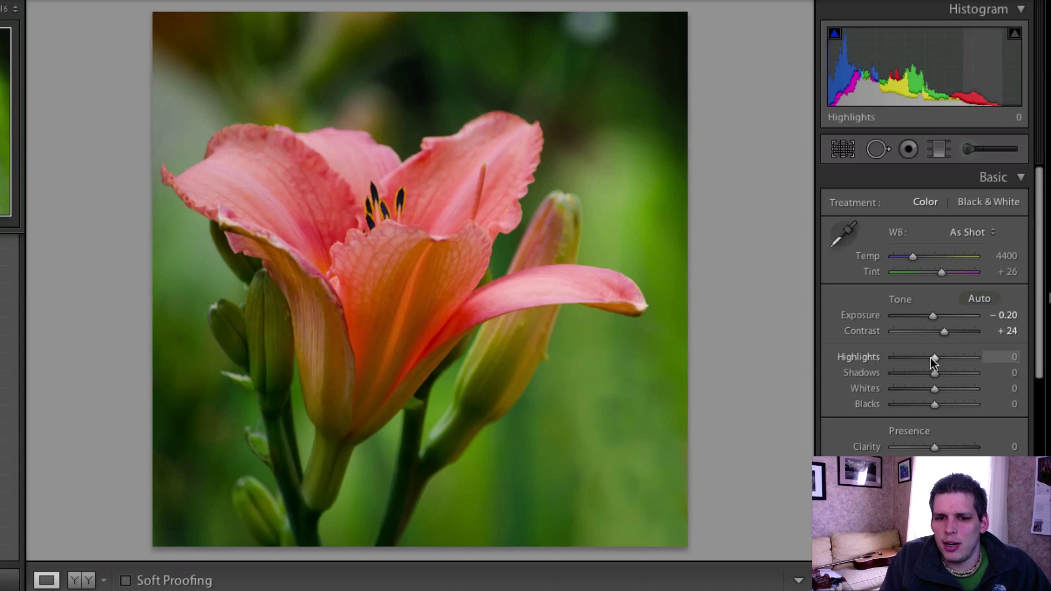
{"action": "mouse_move", "coordinate": [930, 358]}
{"action": "left_mouse_down"}
{"action": "mouse_move", "coordinate": [918, 358]}
{"action": "mouse_move", "coordinate": [941, 373]}
{"action": "left_mouse_up"}
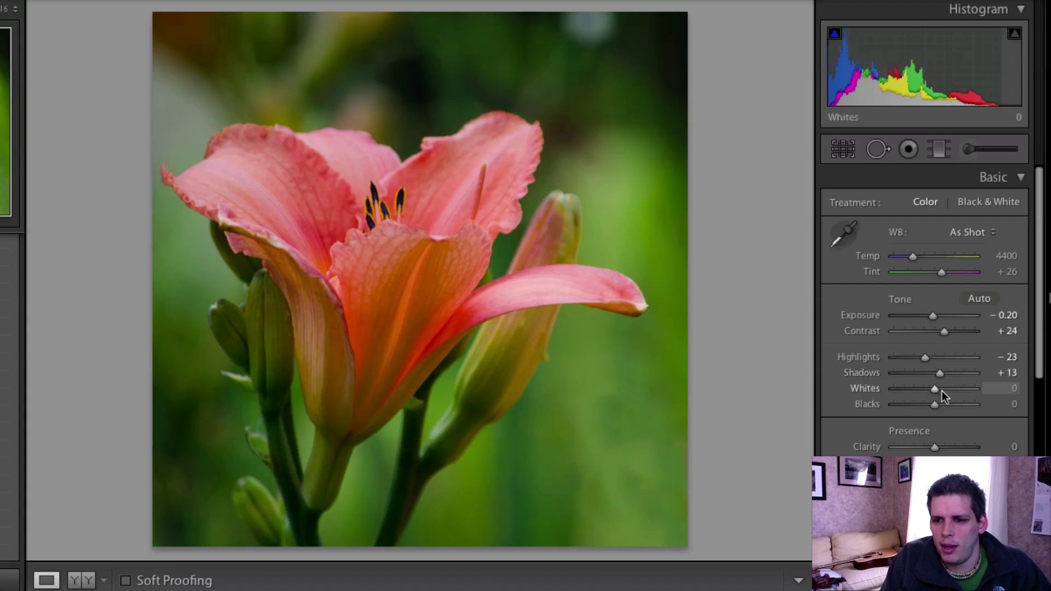
{"action": "left_click_drag", "start_coordinate": [933, 390], "coordinate": [942, 384]}
{"action": "double_click", "coordinate": [876, 388]}
Step: In the Presence section, bring Clarity down to -30 and raise Vibrance to +29
{"action": "scroll", "coordinate": [904, 450], "scroll_direction": "down", "scroll_amount": 2}
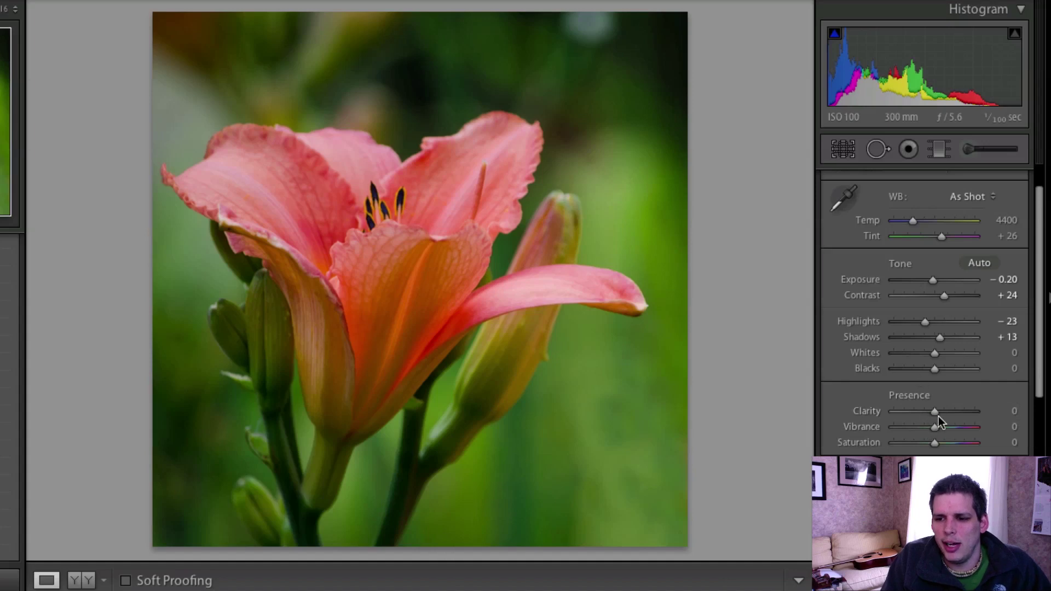
{"action": "left_click_drag", "start_coordinate": [938, 416], "coordinate": [978, 415]}
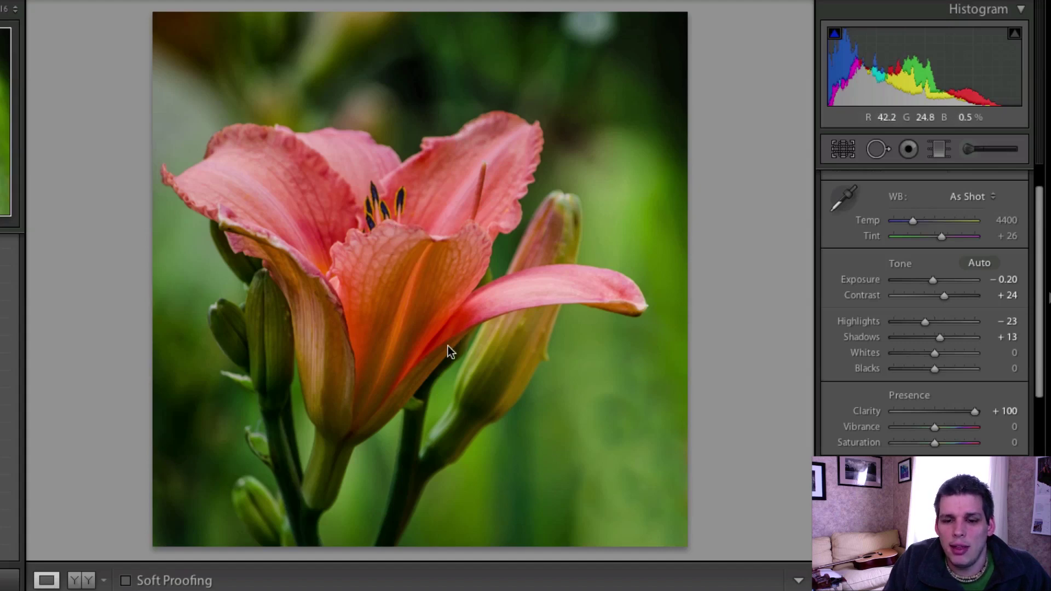
{"action": "left_click_drag", "start_coordinate": [923, 413], "coordinate": [911, 413]}
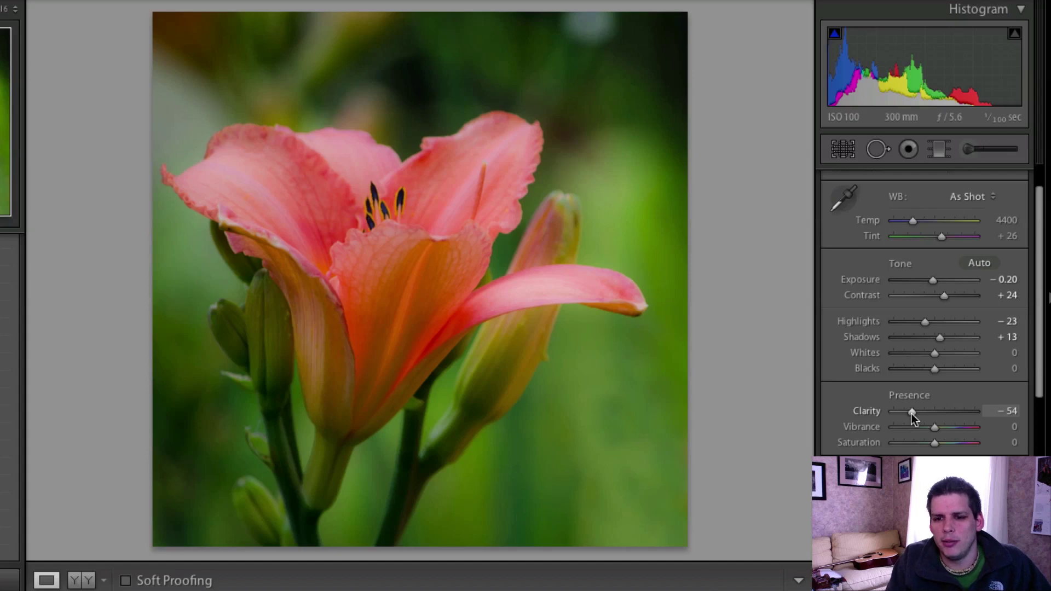
{"action": "left_click_drag", "start_coordinate": [912, 414], "coordinate": [922, 408]}
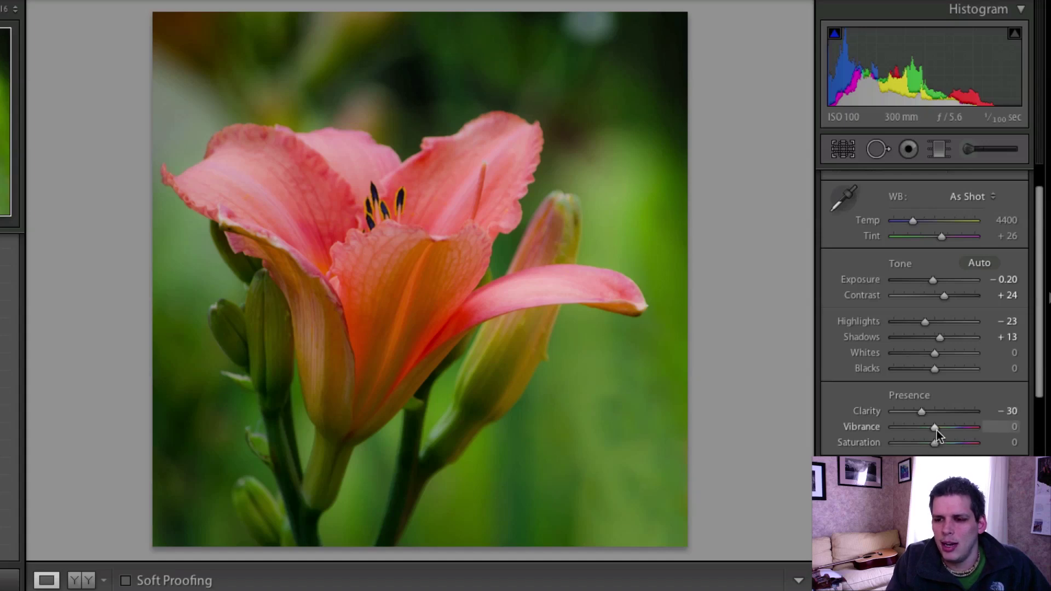
{"action": "left_click_drag", "start_coordinate": [935, 428], "coordinate": [947, 425]}
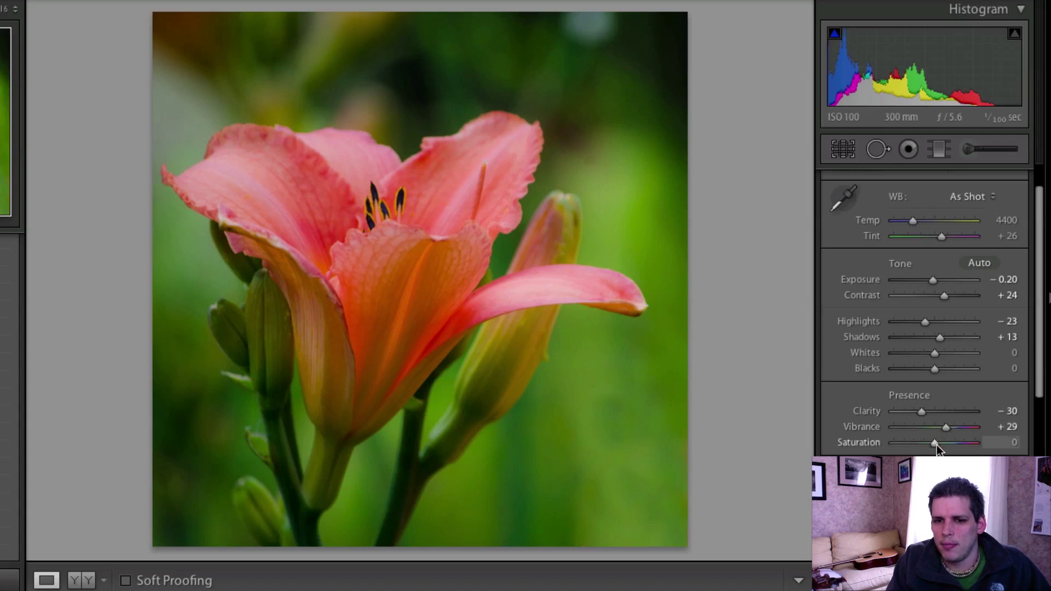
Step: In HSL Saturation, set Green -49, Aqua -55, Blue -47, Red +12 and Yellow +13
{"action": "scroll", "coordinate": [937, 444], "scroll_direction": "down", "scroll_amount": 3}
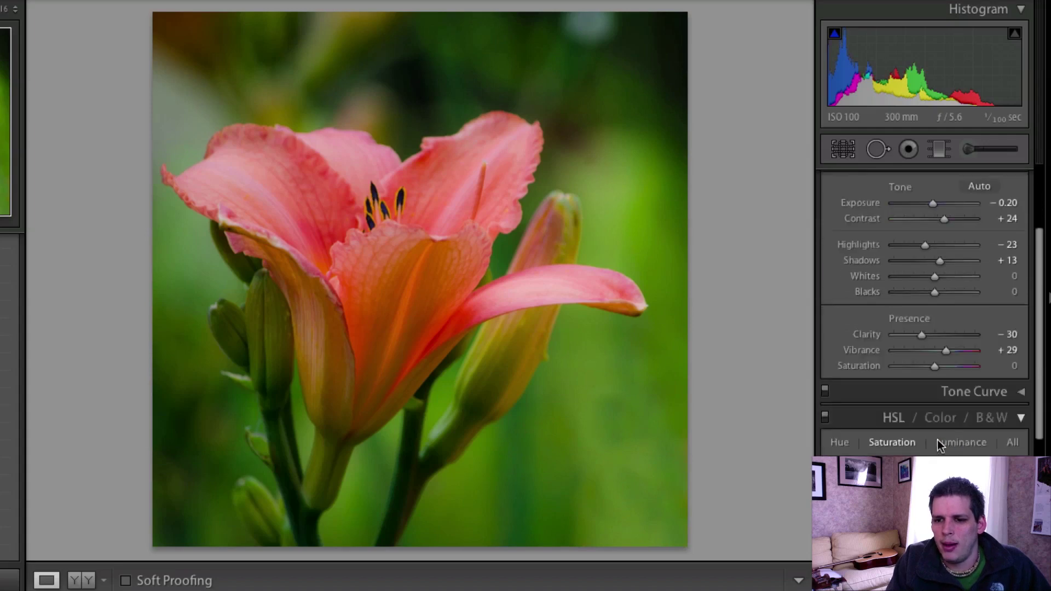
{"action": "left_click", "coordinate": [901, 409]}
{"action": "scroll", "coordinate": [889, 419], "scroll_direction": "down", "scroll_amount": 2}
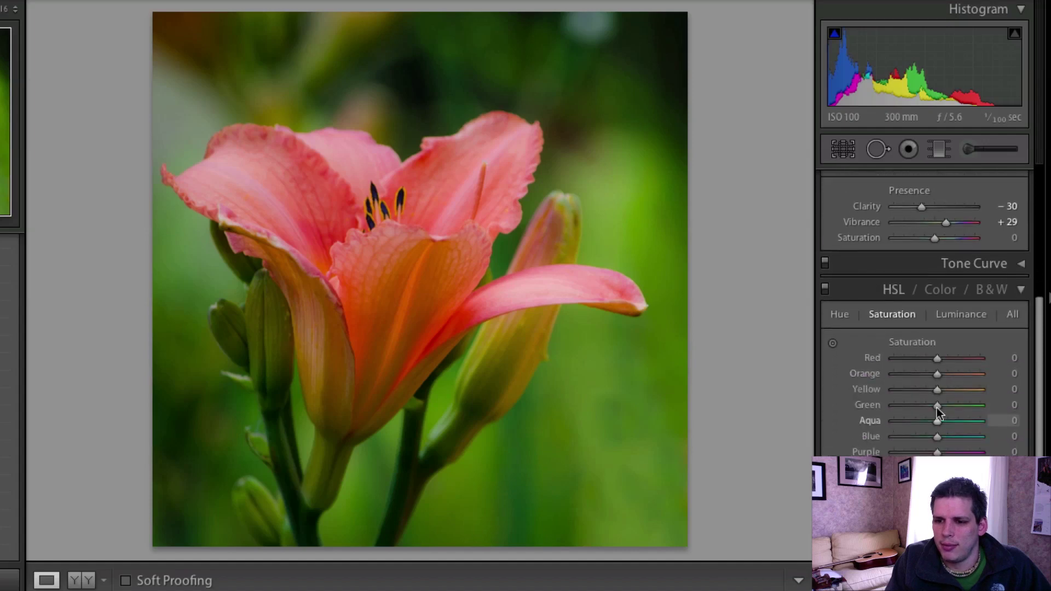
{"action": "left_click_drag", "start_coordinate": [937, 411], "coordinate": [916, 411]}
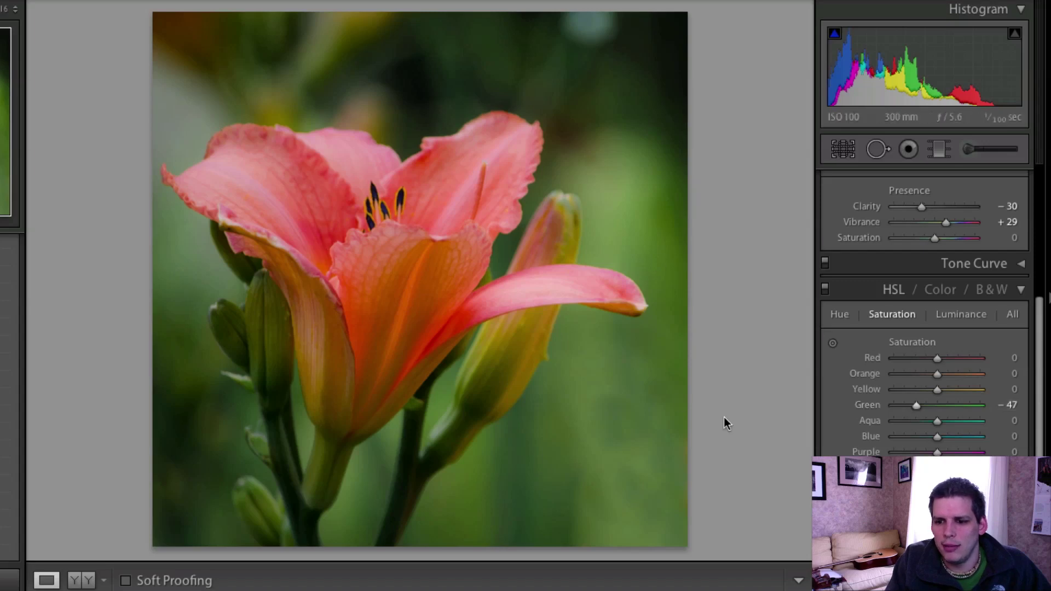
{"action": "mouse_move", "coordinate": [938, 421]}
{"action": "left_mouse_down"}
{"action": "mouse_move", "coordinate": [916, 431]}
{"action": "mouse_move", "coordinate": [927, 430]}
{"action": "left_mouse_up"}
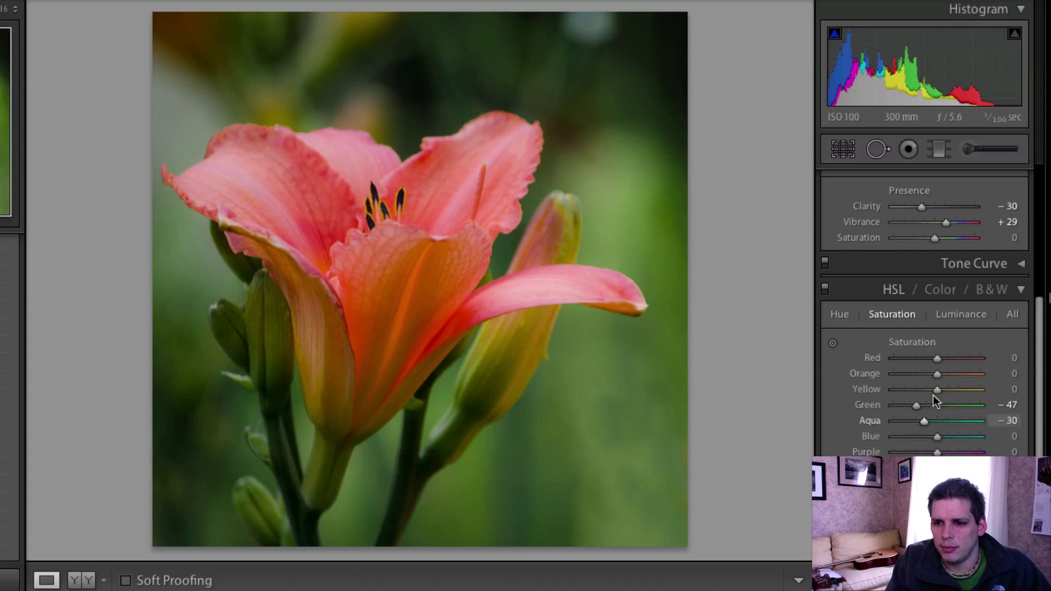
{"action": "mouse_move", "coordinate": [934, 393]}
{"action": "left_mouse_down"}
{"action": "mouse_move", "coordinate": [921, 392]}
{"action": "mouse_move", "coordinate": [930, 397]}
{"action": "left_mouse_up"}
{"action": "left_click_drag", "start_coordinate": [938, 357], "coordinate": [937, 375]}
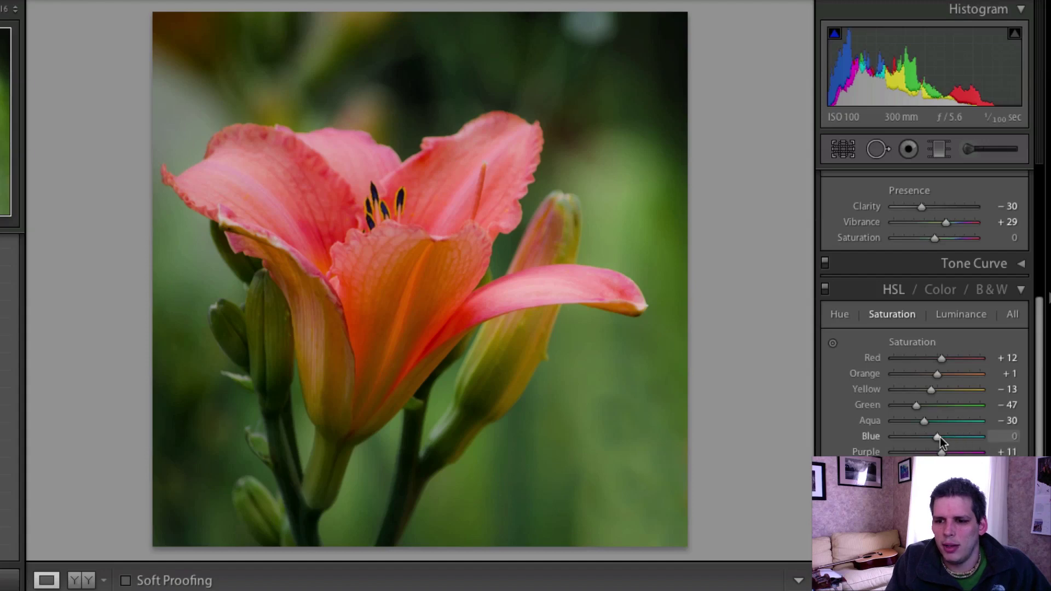
{"action": "left_click_drag", "start_coordinate": [937, 437], "coordinate": [918, 415]}
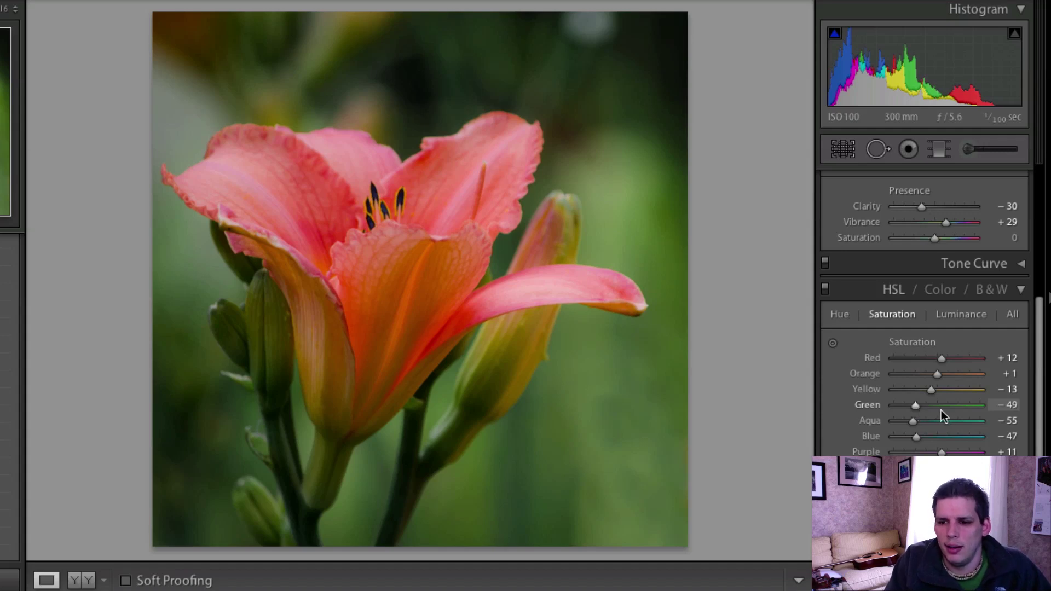
{"action": "left_click_drag", "start_coordinate": [930, 391], "coordinate": [939, 390]}
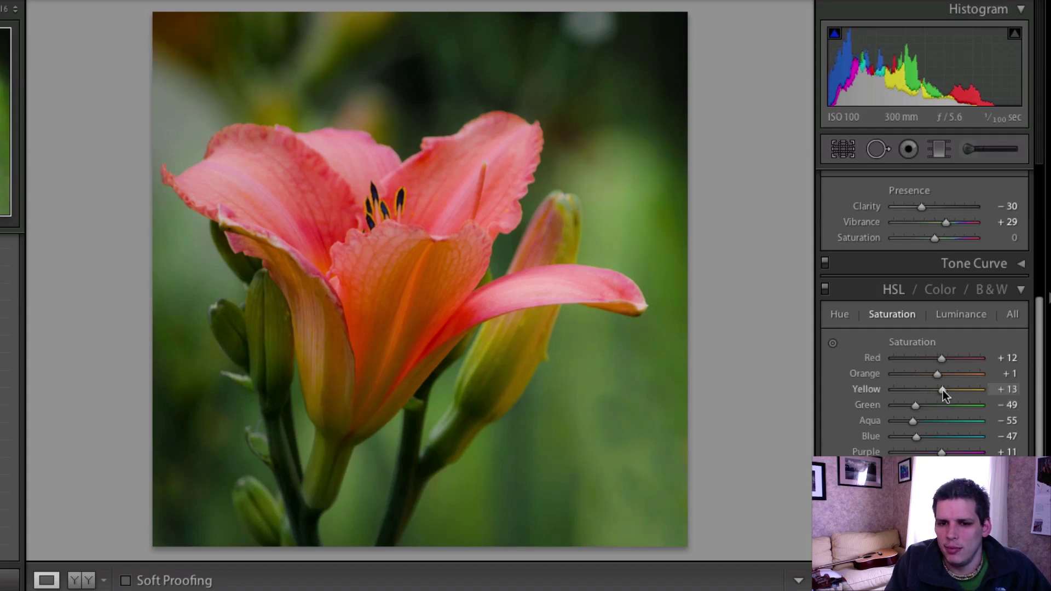
Step: In HSL Luminance, try a Red luminance change, then reset both Red and Orange to 0
{"action": "left_click", "coordinate": [953, 315]}
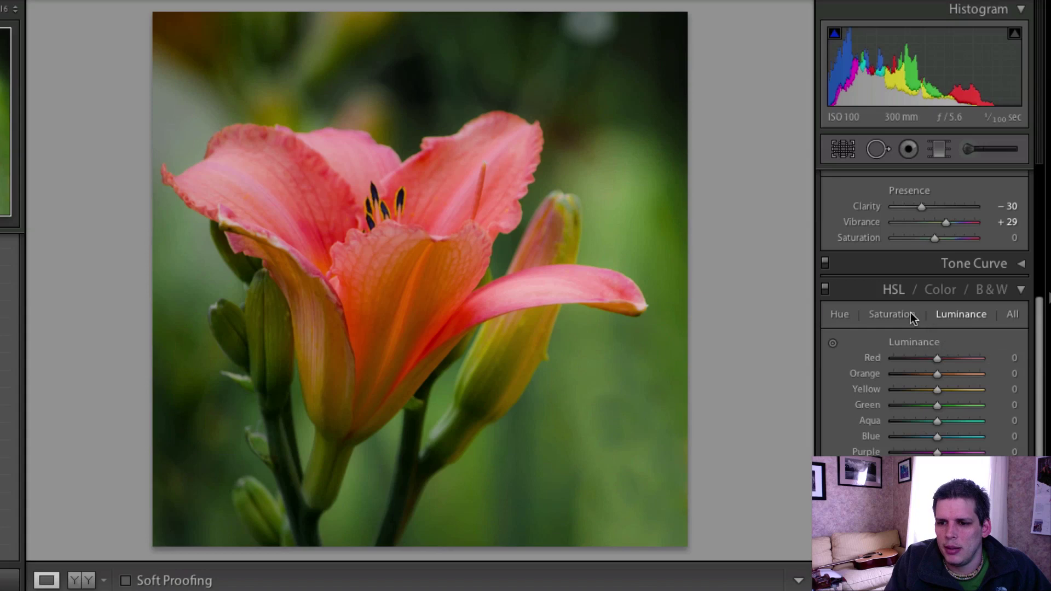
{"action": "left_click", "coordinate": [902, 316]}
{"action": "left_click", "coordinate": [962, 313]}
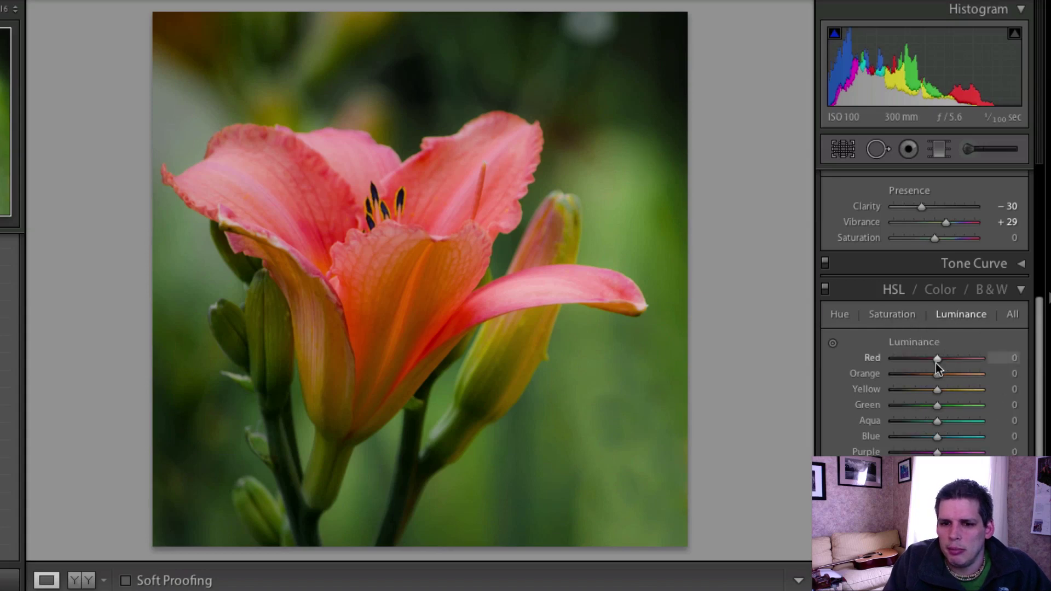
{"action": "mouse_move", "coordinate": [938, 360]}
{"action": "left_mouse_down"}
{"action": "mouse_move", "coordinate": [954, 361]}
{"action": "mouse_move", "coordinate": [908, 360]}
{"action": "mouse_move", "coordinate": [963, 364]}
{"action": "mouse_move", "coordinate": [942, 363]}
{"action": "mouse_move", "coordinate": [951, 363]}
{"action": "mouse_move", "coordinate": [948, 382]}
{"action": "mouse_move", "coordinate": [916, 379]}
{"action": "mouse_move", "coordinate": [944, 379]}
{"action": "left_mouse_up"}
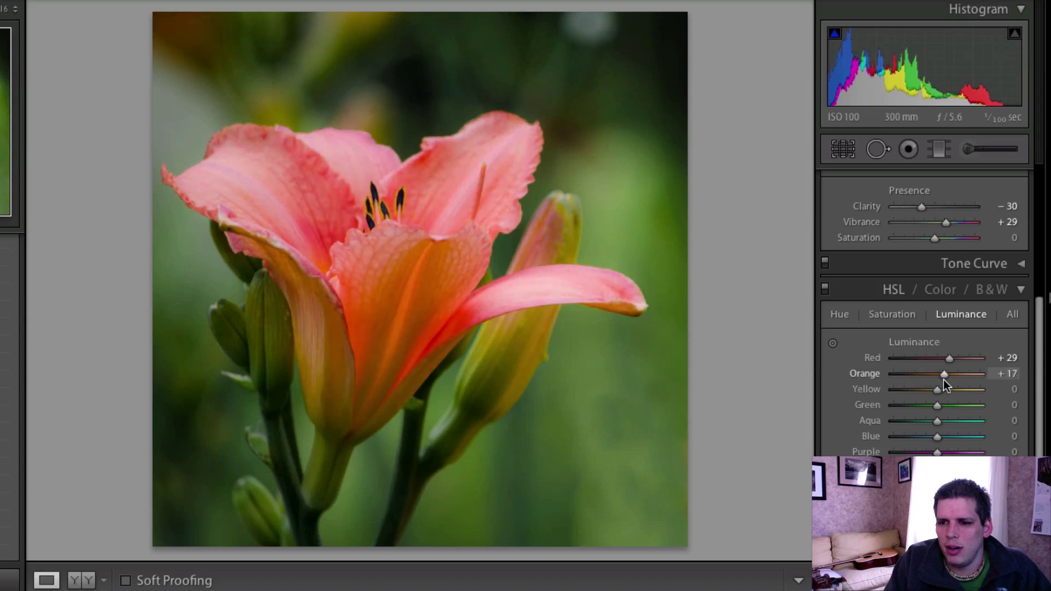
{"action": "double_click", "coordinate": [878, 359]}
{"action": "double_click", "coordinate": [868, 373]}
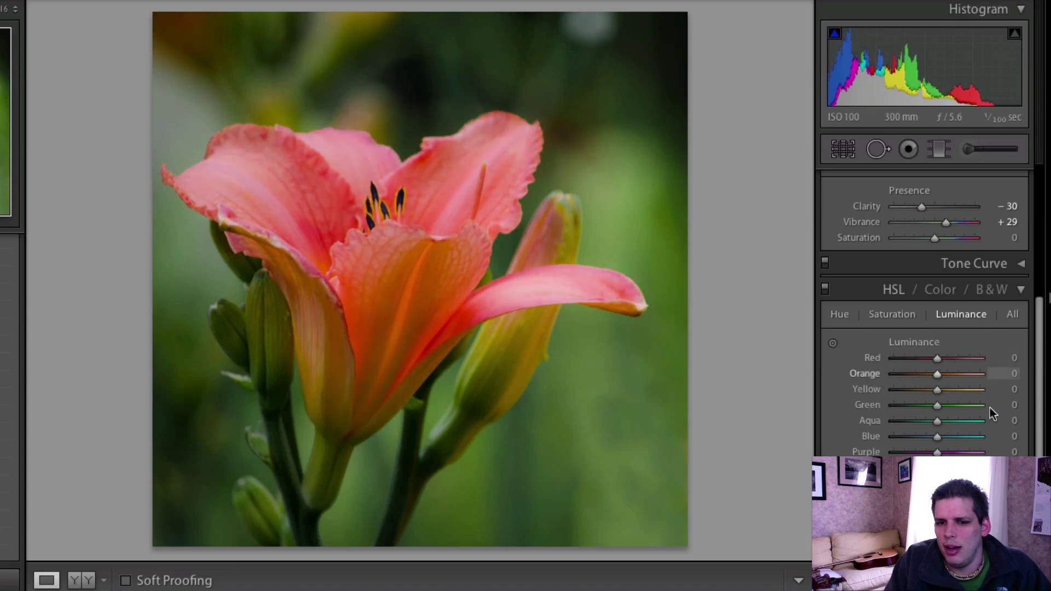
Step: Collapse HSL and set the post-crop vignette to Amount -30, Midpoint 43, Roundness +36, Feather 100
{"action": "left_click", "coordinate": [895, 291]}
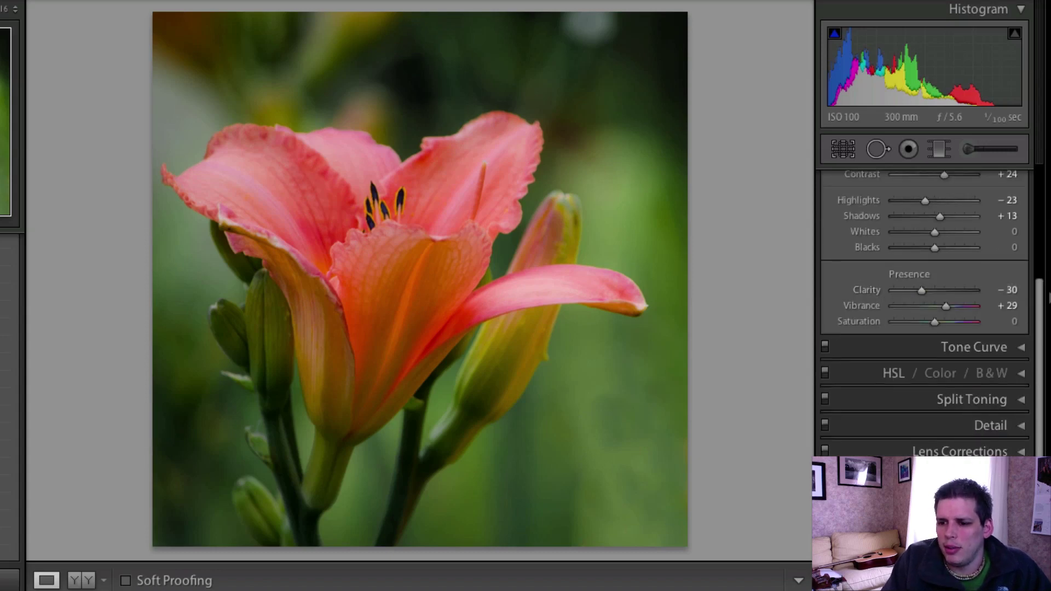
{"action": "left_click", "coordinate": [955, 477]}
{"action": "scroll", "coordinate": [953, 438], "scroll_direction": "down", "scroll_amount": 2}
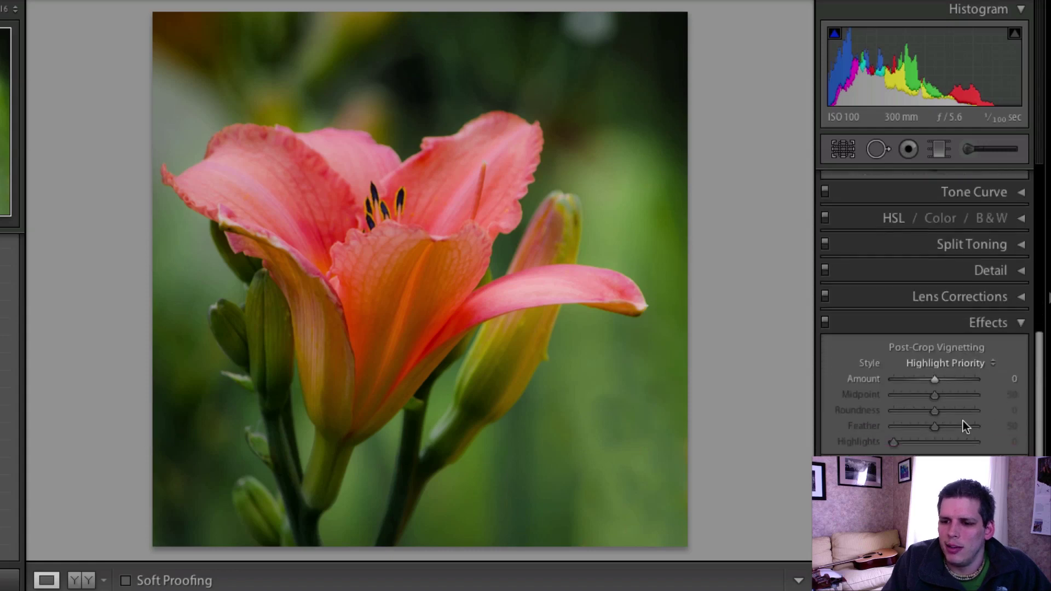
{"action": "mouse_move", "coordinate": [932, 379]}
{"action": "left_mouse_down"}
{"action": "mouse_move", "coordinate": [917, 386]}
{"action": "mouse_move", "coordinate": [944, 398]}
{"action": "mouse_move", "coordinate": [918, 399]}
{"action": "mouse_move", "coordinate": [931, 396]}
{"action": "left_mouse_up"}
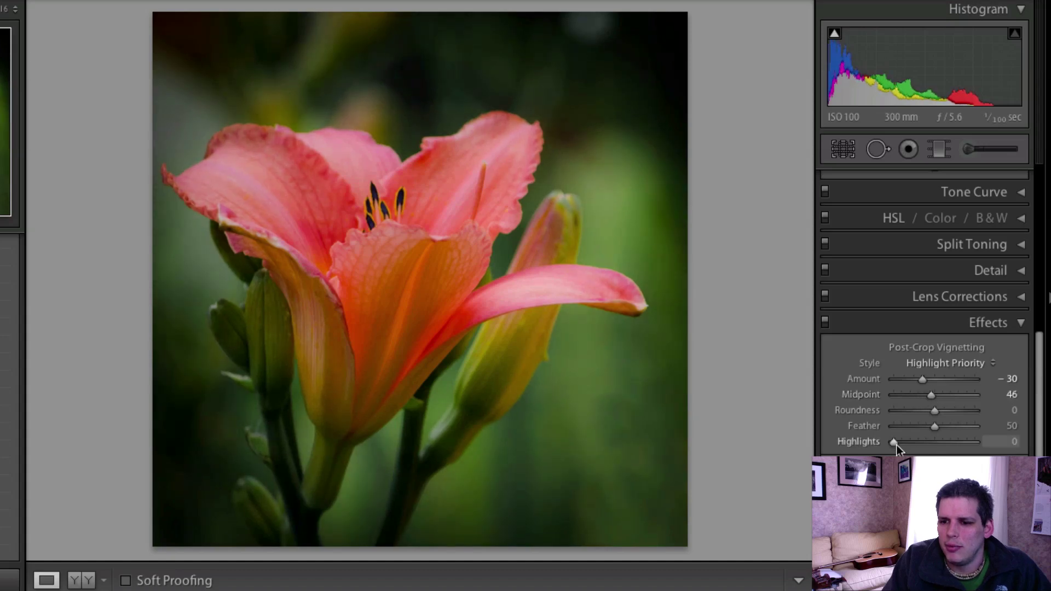
{"action": "left_click_drag", "start_coordinate": [944, 444], "coordinate": [981, 429]}
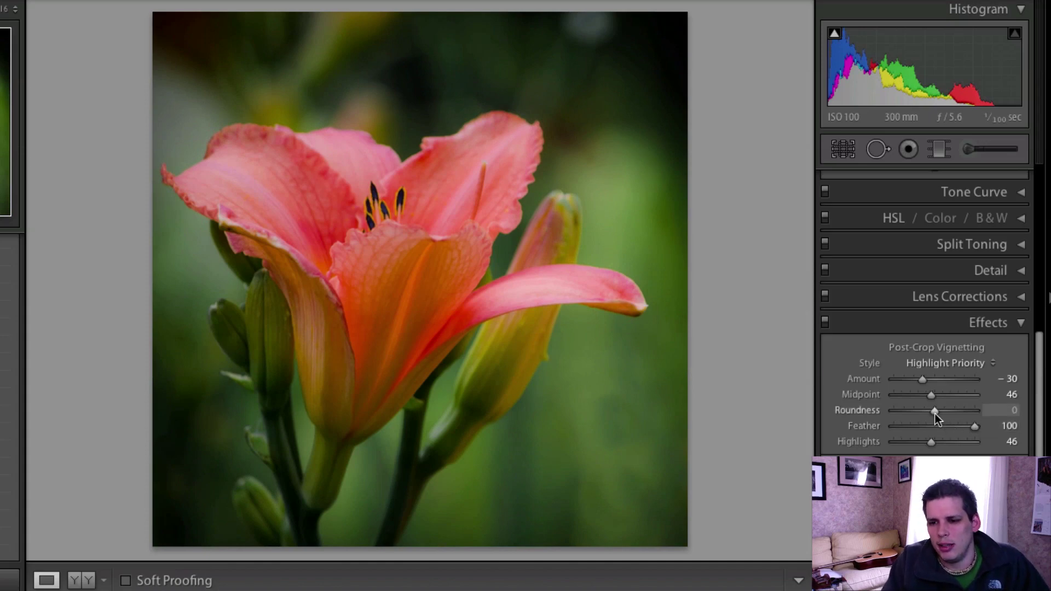
{"action": "mouse_move", "coordinate": [934, 412]}
{"action": "left_mouse_down"}
{"action": "mouse_move", "coordinate": [925, 415]}
{"action": "mouse_move", "coordinate": [959, 408]}
{"action": "mouse_move", "coordinate": [925, 399]}
{"action": "left_mouse_up"}
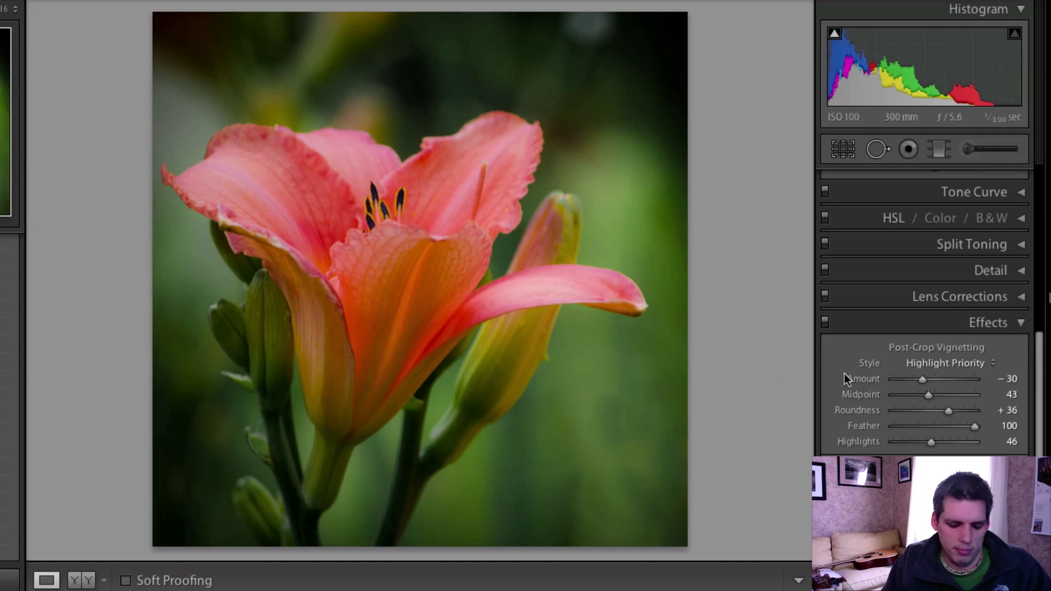
{"action": "key", "text": "backslash"}
{"action": "key", "text": "backslash"}
{"action": "key", "text": "backslash"}
{"action": "key", "text": "backslash"}
{"action": "key", "text": "backslash"}
{"action": "key", "text": "backslash"}
{"action": "key", "text": "backslash"}
{"action": "key", "text": "backslash"}
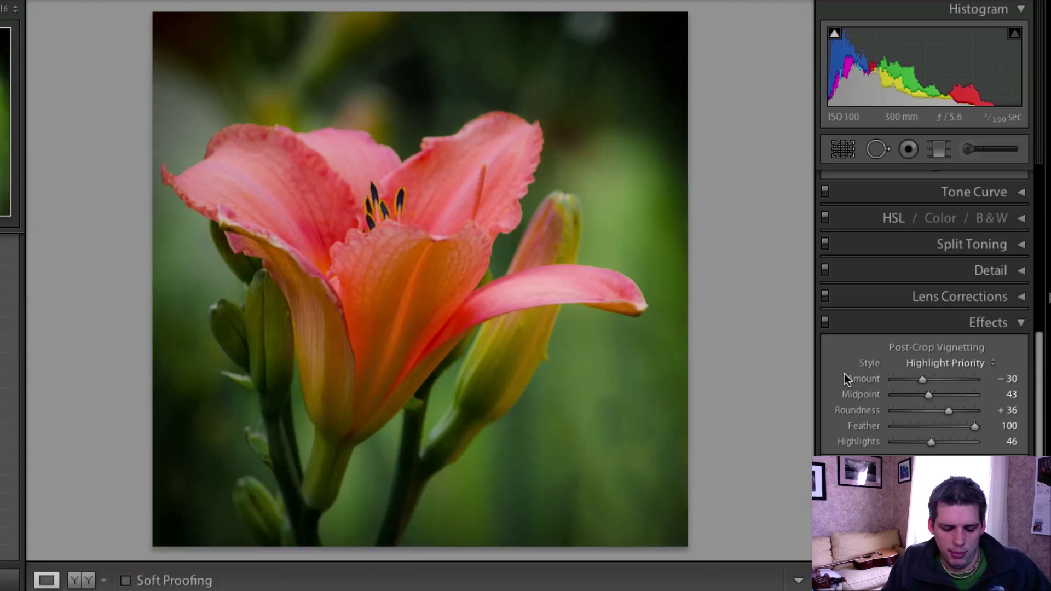
{"action": "key", "text": "backslash"}
{"action": "key", "text": "backslash"}
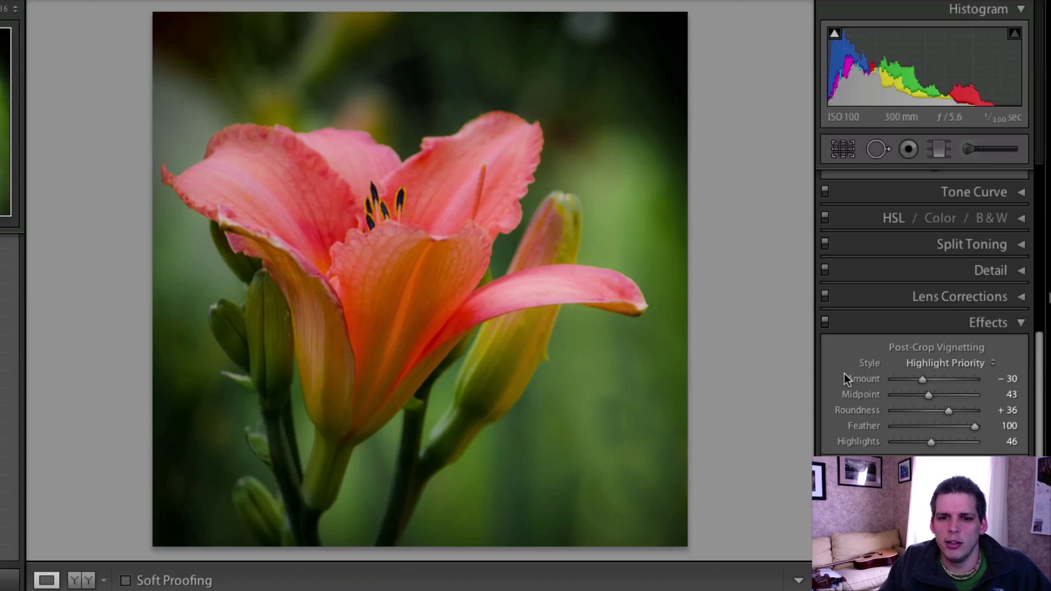
{"action": "key", "text": "backslash"}
{"action": "key", "text": "backslash"}
{"action": "key", "text": "backslash"}
{"action": "key", "text": "backslash"}
{"action": "key", "text": "backslash"}
{"action": "key", "text": "backslash"}
{"action": "key", "text": "backslash"}
{"action": "key", "text": "backslash"}
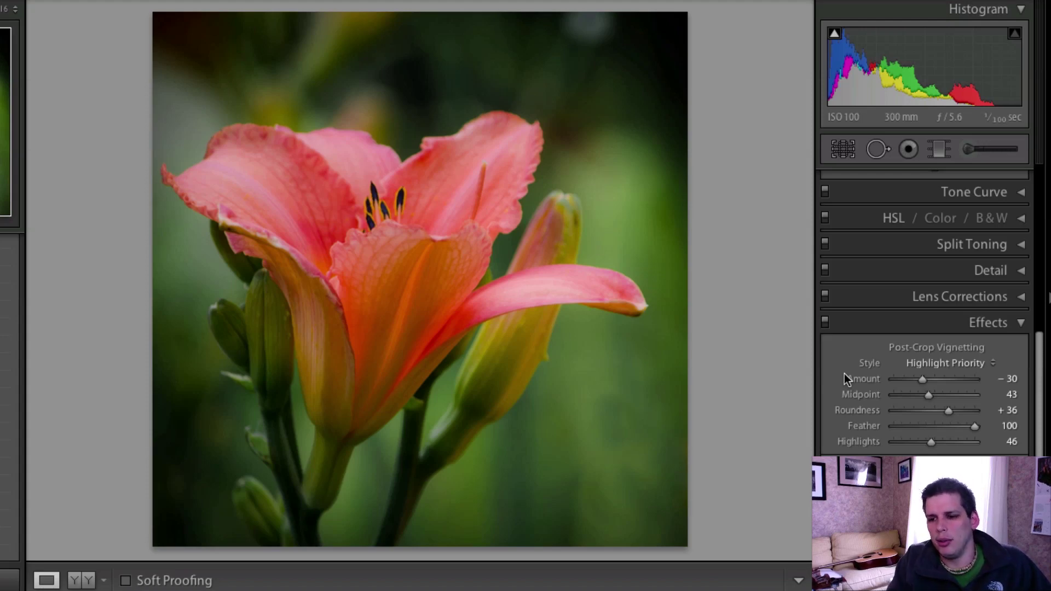
{"action": "scroll", "coordinate": [966, 364], "scroll_direction": "up", "scroll_amount": 5}
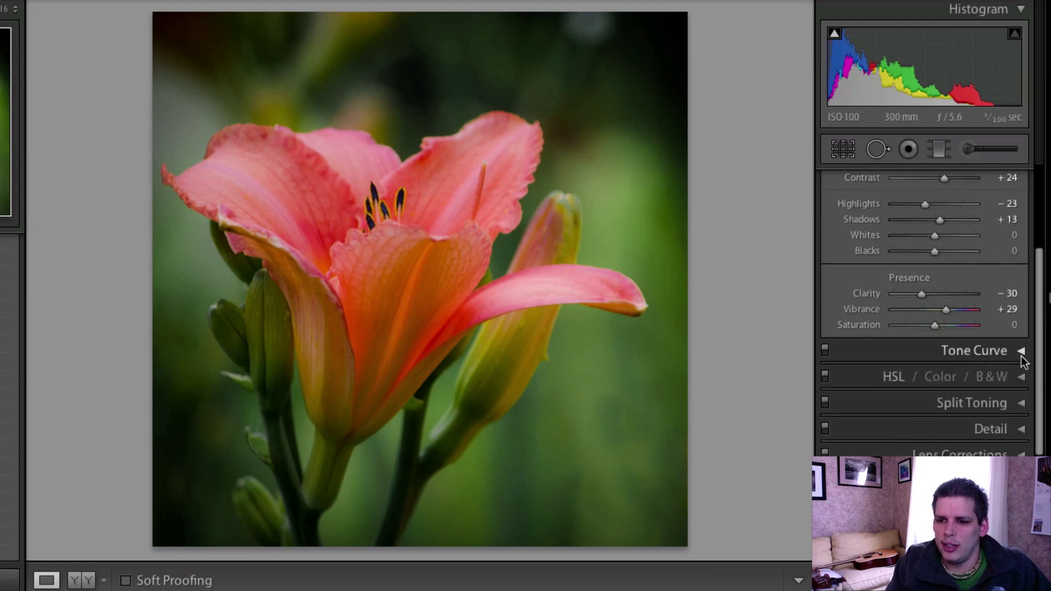
Step: Switch the photo to B&W and raise the Red and Orange mix to +68 and +80
{"action": "left_click", "coordinate": [990, 378]}
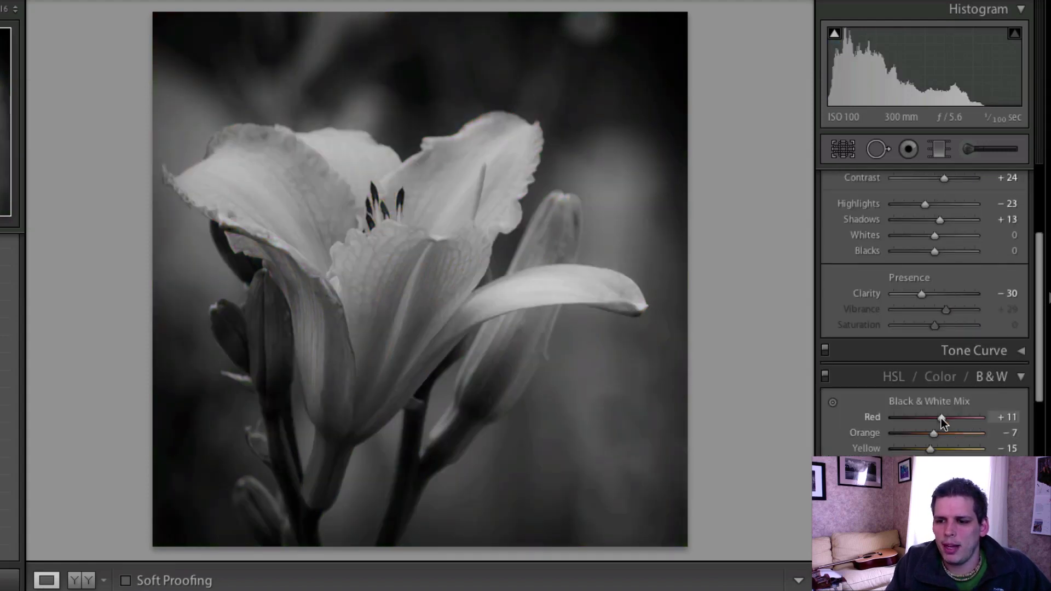
{"action": "left_click_drag", "start_coordinate": [943, 418], "coordinate": [984, 436]}
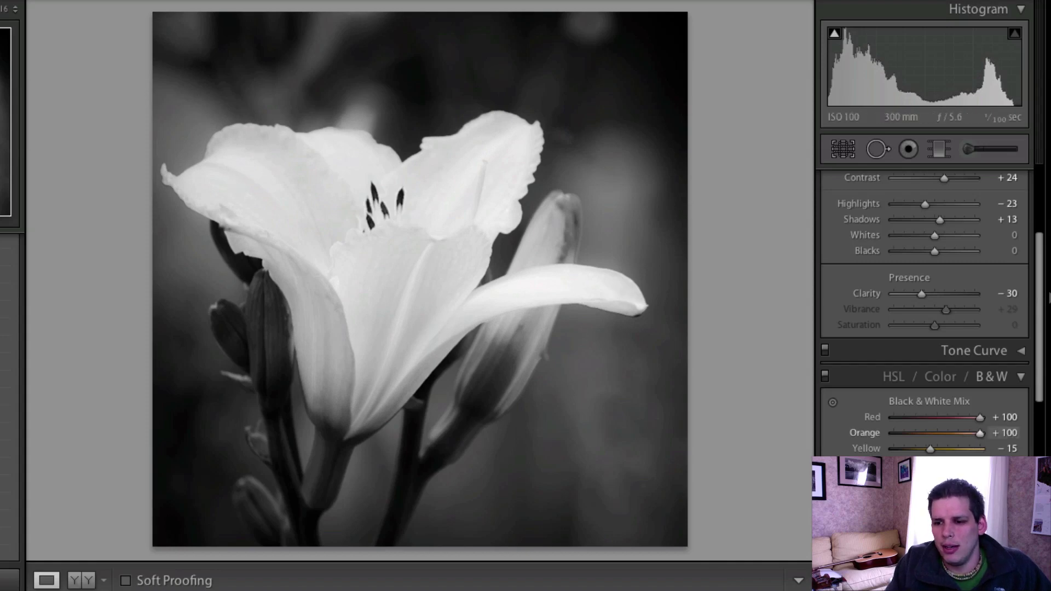
{"action": "mouse_move", "coordinate": [980, 434]}
{"action": "left_mouse_down"}
{"action": "mouse_move", "coordinate": [971, 438]}
{"action": "mouse_move", "coordinate": [965, 421]}
{"action": "left_mouse_up"}
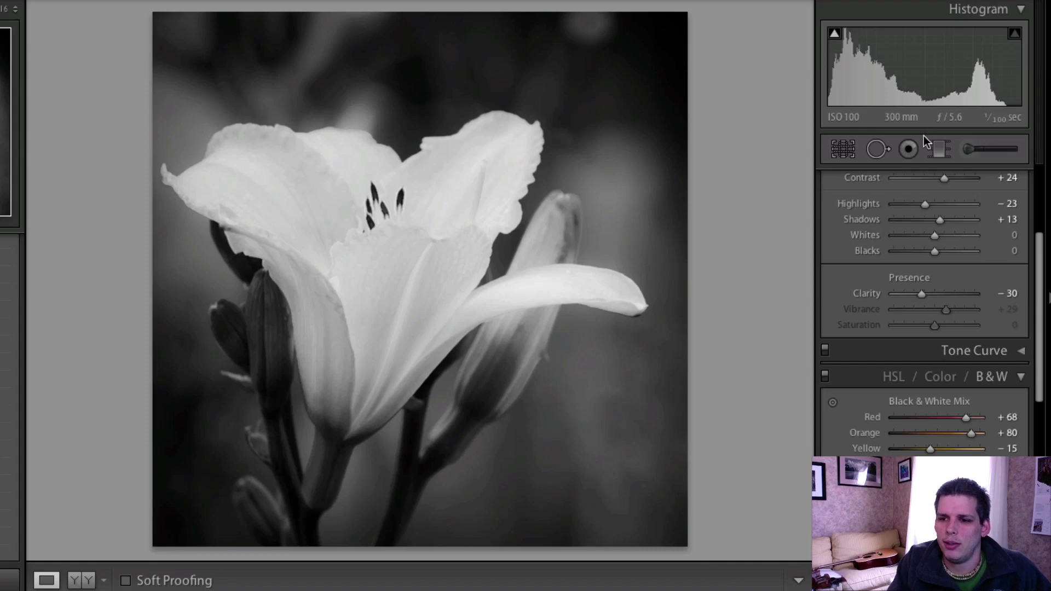
Step: Set Contrast +77, Highlights -5, Shadows -62, Whites -24 and Blacks -16 for a dark background
{"action": "scroll", "coordinate": [955, 265], "scroll_direction": "up", "scroll_amount": 2}
{"action": "scroll", "coordinate": [956, 263], "scroll_direction": "up", "scroll_amount": 4}
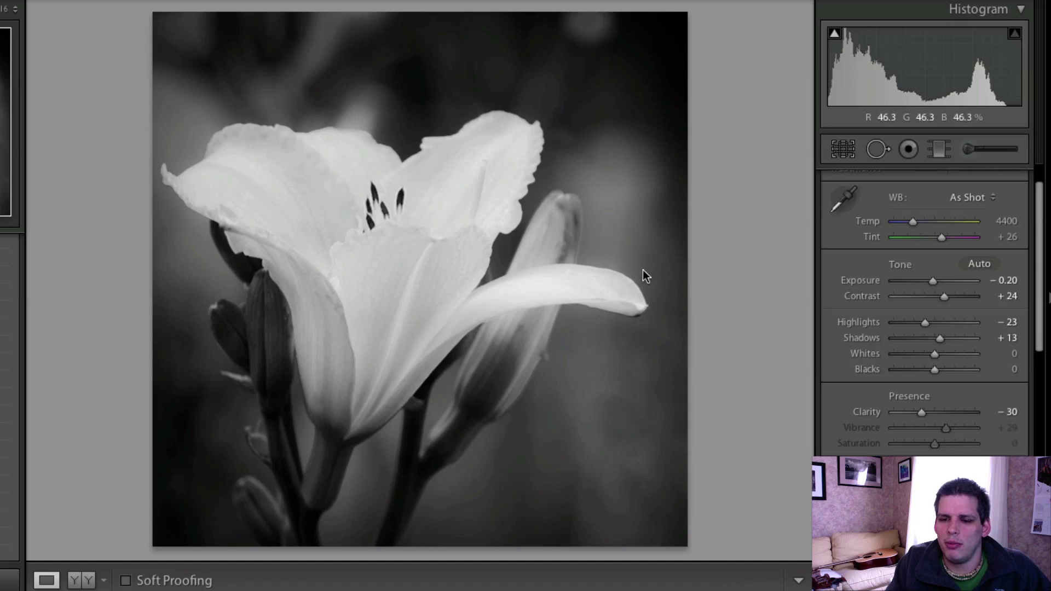
{"action": "mouse_move", "coordinate": [943, 299]}
{"action": "left_mouse_down"}
{"action": "mouse_move", "coordinate": [920, 296]}
{"action": "mouse_move", "coordinate": [974, 299]}
{"action": "mouse_move", "coordinate": [933, 285]}
{"action": "left_mouse_up"}
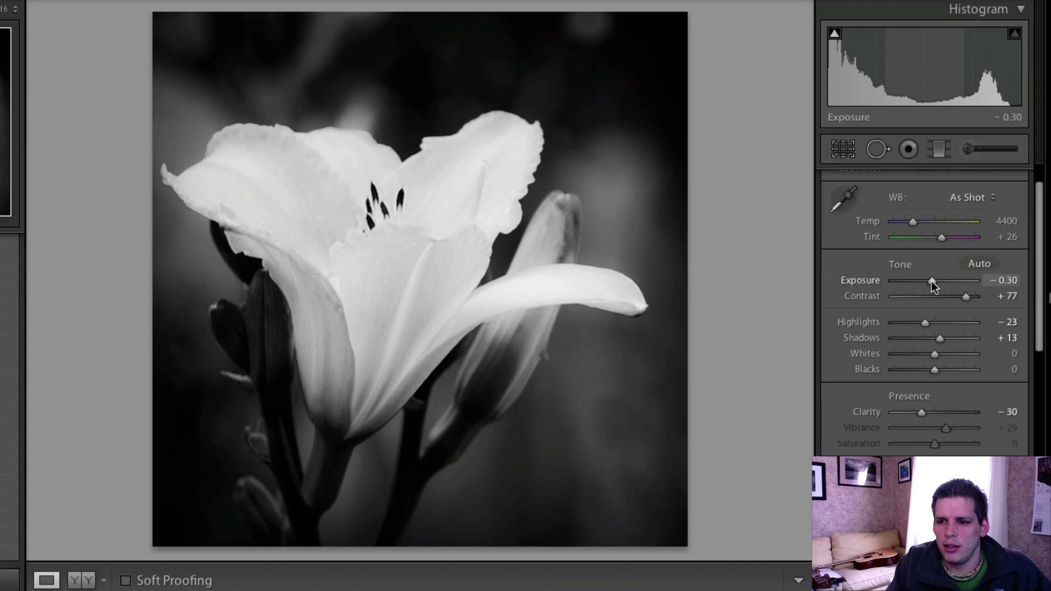
{"action": "left_click_drag", "start_coordinate": [925, 323], "coordinate": [920, 376]}
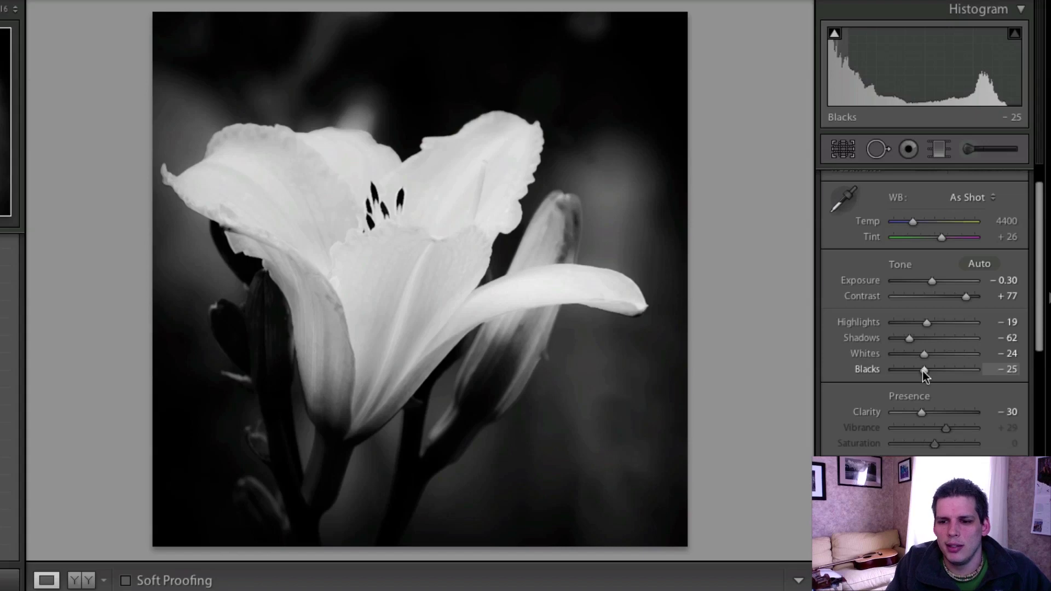
{"action": "left_click_drag", "start_coordinate": [925, 372], "coordinate": [928, 373]}
{"action": "left_click_drag", "start_coordinate": [926, 323], "coordinate": [931, 328]}
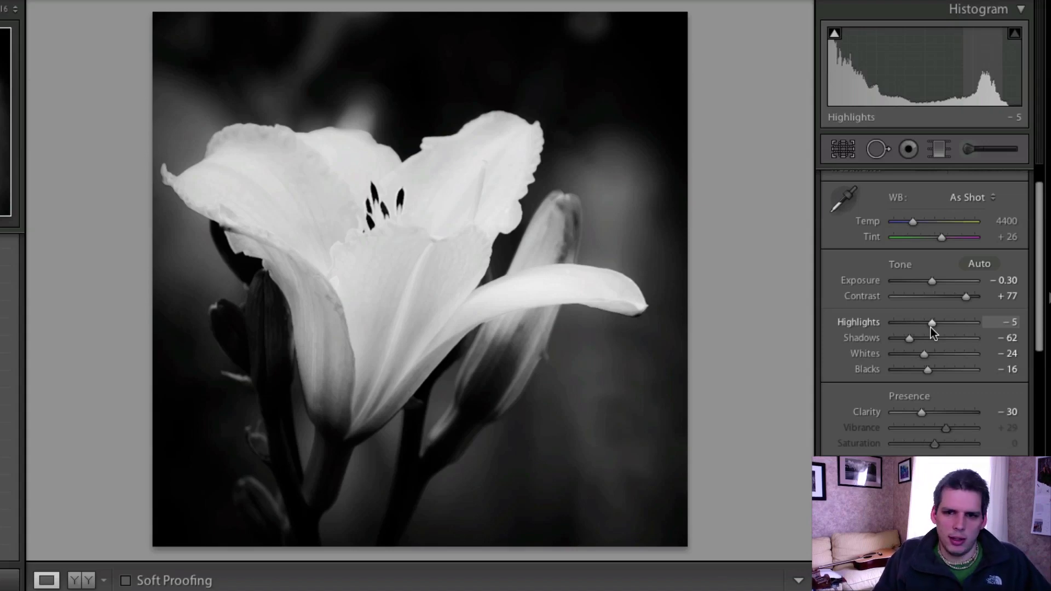
{"action": "key", "text": "backslash"}
{"action": "key", "text": "backslash"}
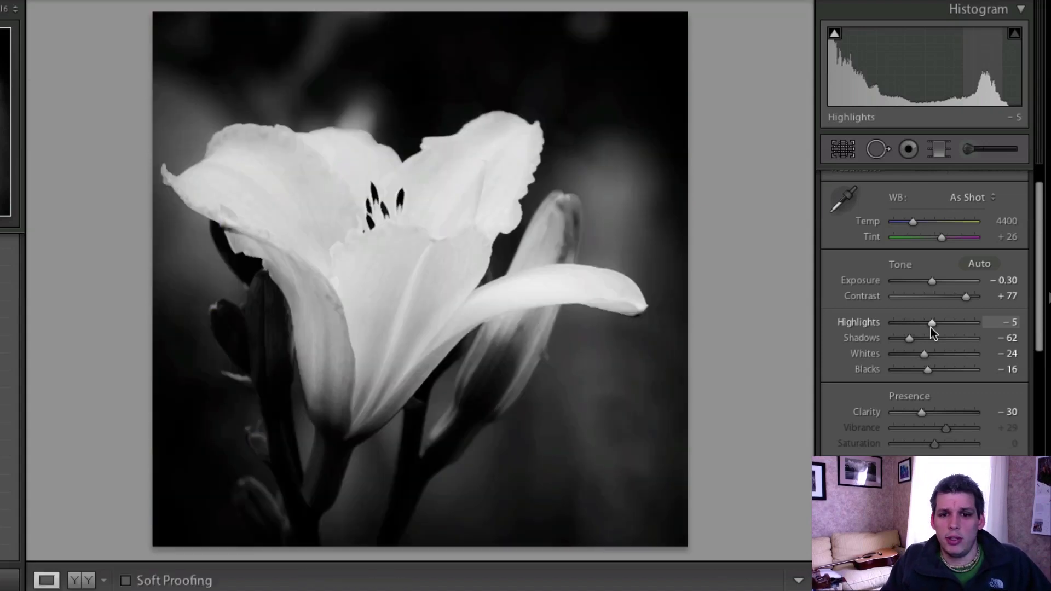
{"action": "key", "text": "backslash"}
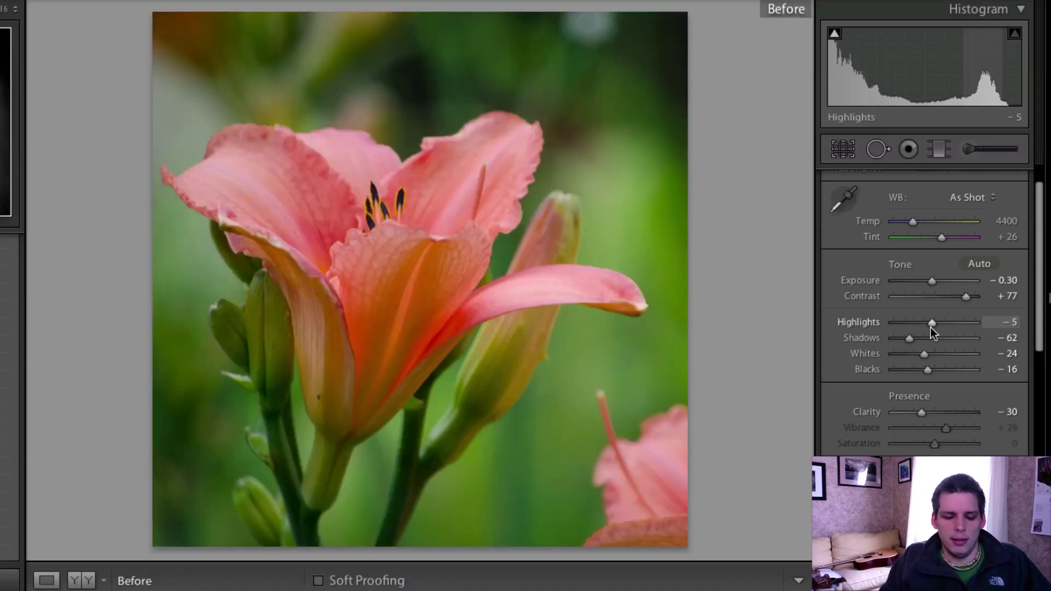
{"action": "key", "text": "backslash"}
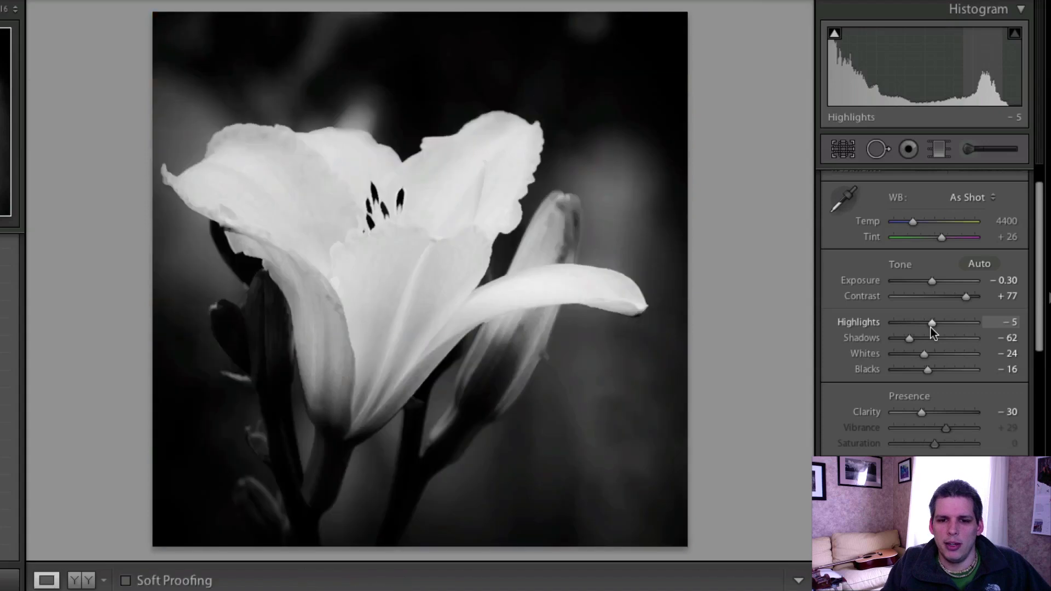